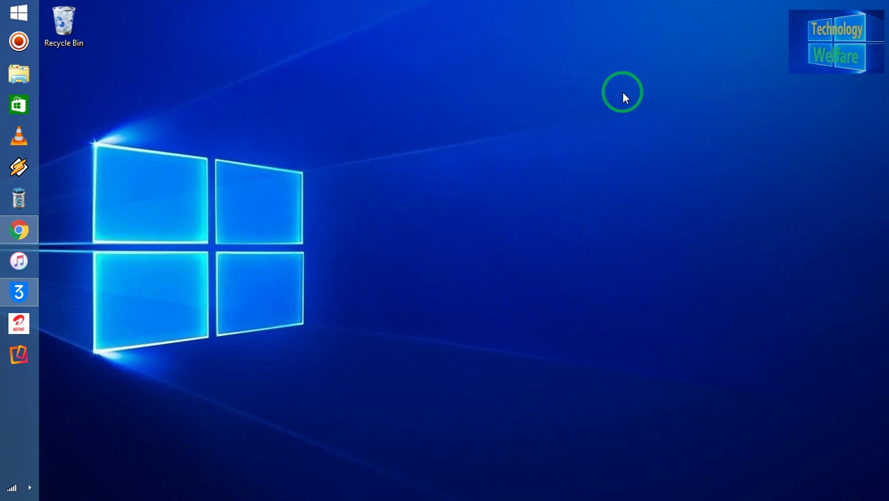
Step: Open YouTube in Chrome and go to the Technology Welfare channel's YouTube Studio dashboard
click(20, 229)
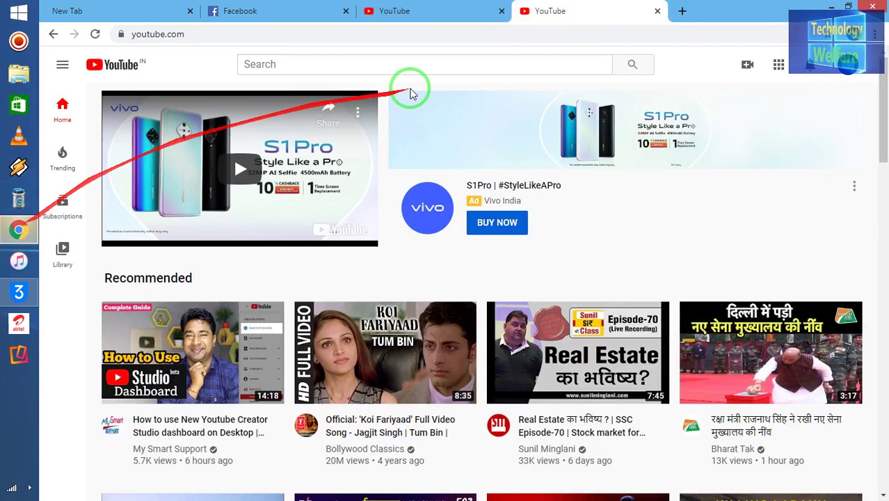
click(843, 69)
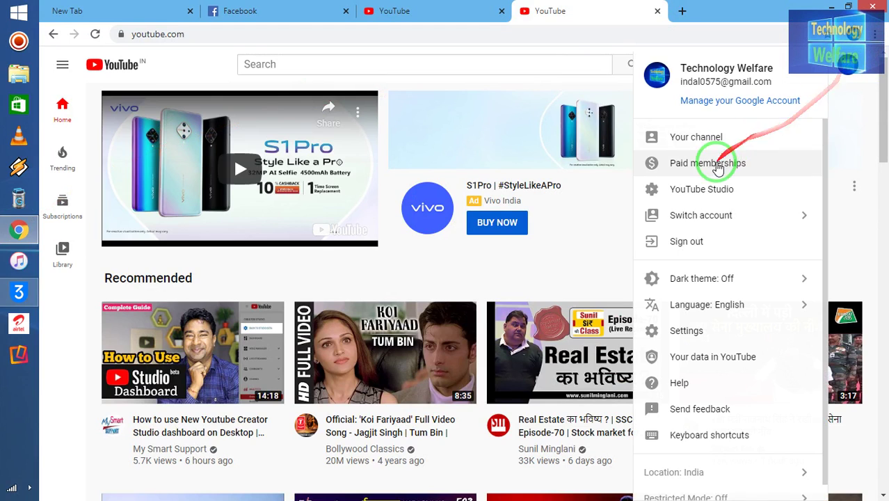
click(709, 188)
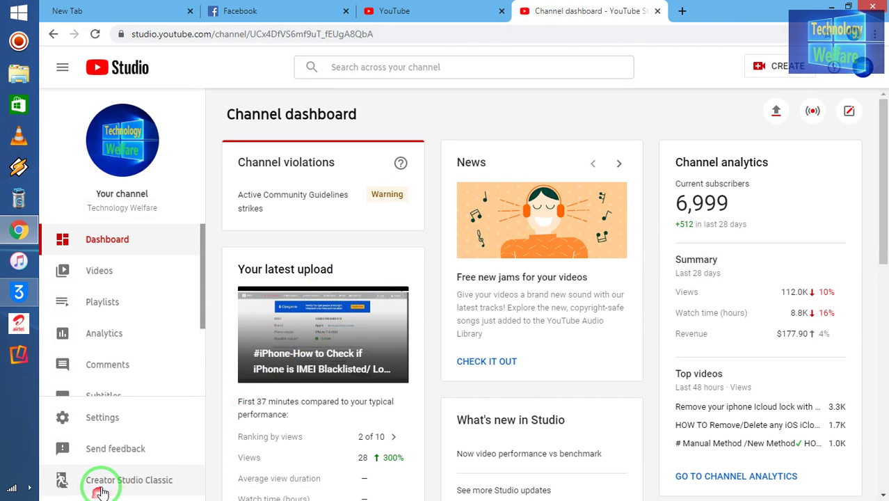
Step: Switch to Creator Studio Classic, skipping the feedback survey and choosing the legacy classic version
click(121, 482)
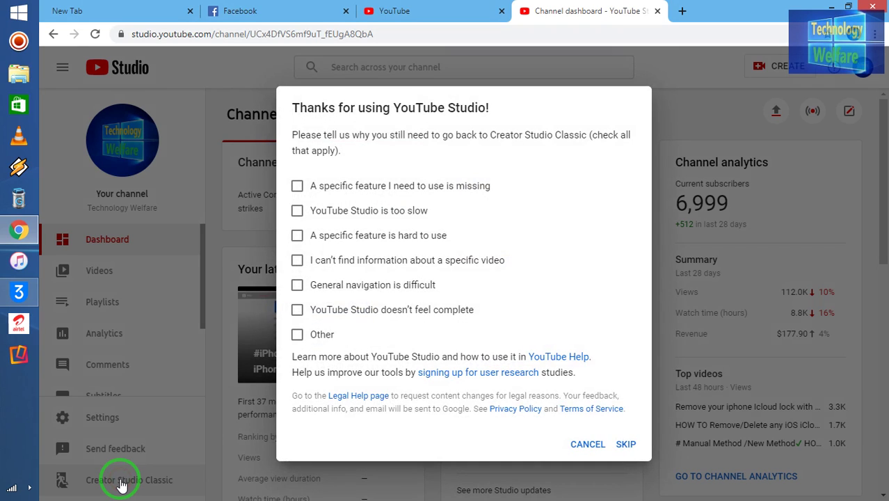
click(624, 444)
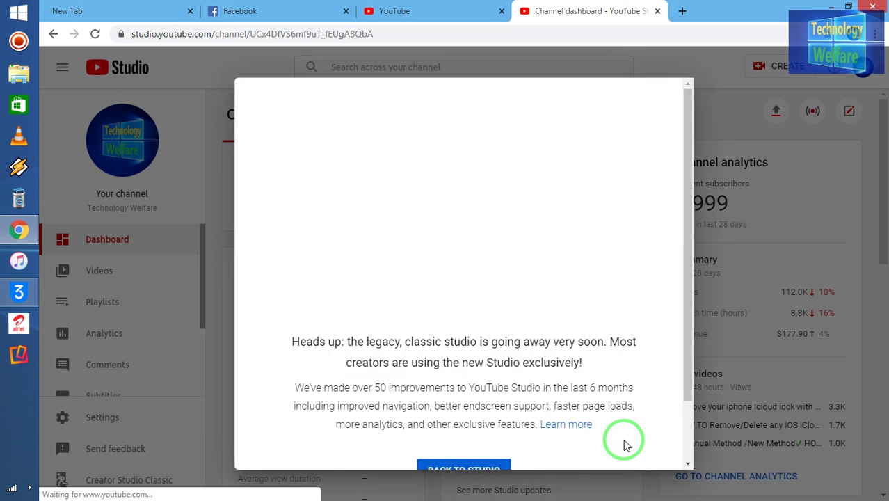
drag(685, 317, 681, 411)
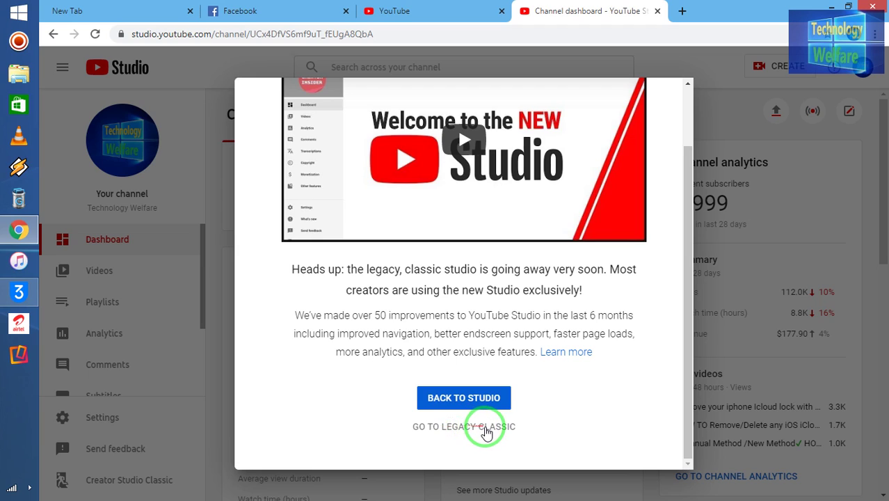
click(486, 430)
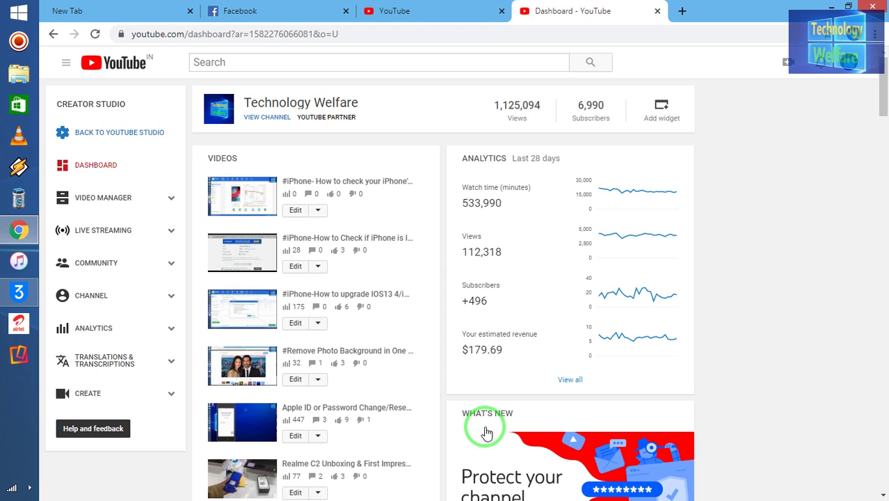
Step: Open classic Analytics, then launch the new Studio channel analytics from the promo page
click(91, 332)
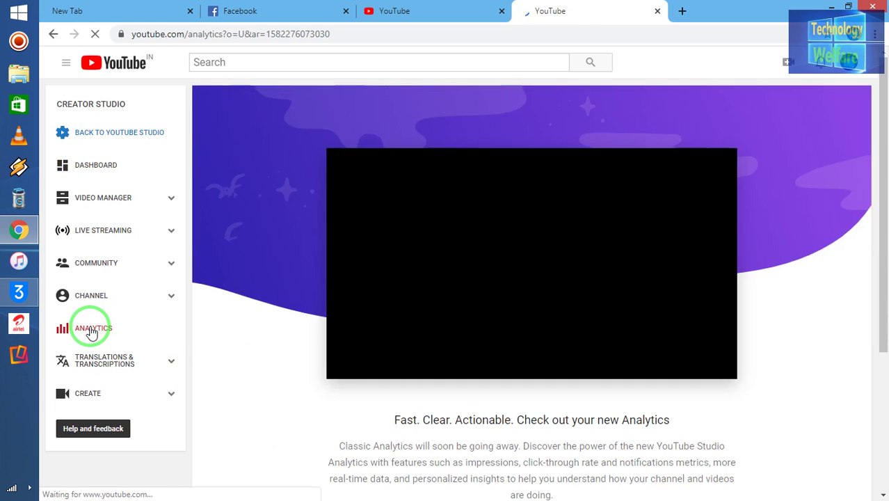
click(876, 426)
scroll(877, 429, down, 3)
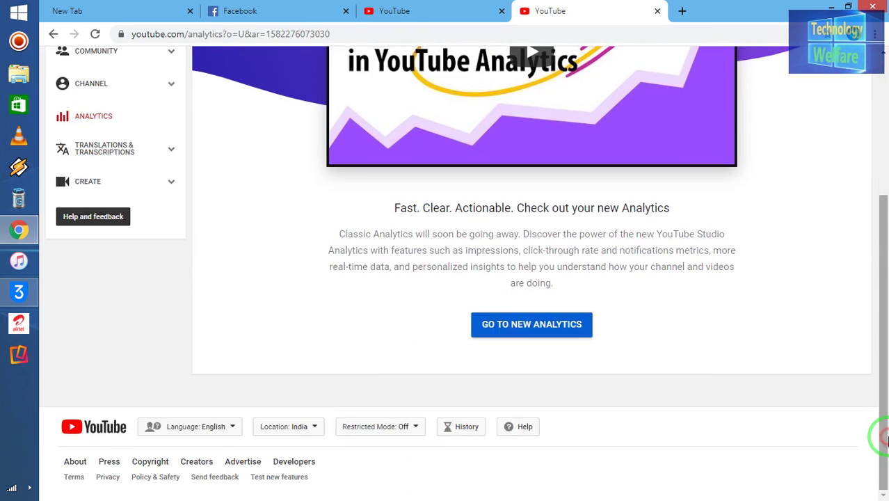
click(523, 333)
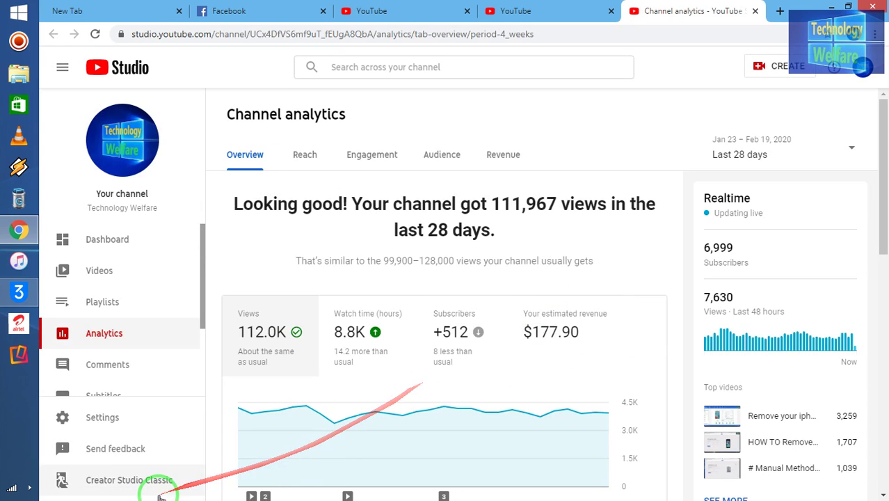
Step: Return to the classic Analytics overview, skipping the survey and choosing legacy classic
click(108, 486)
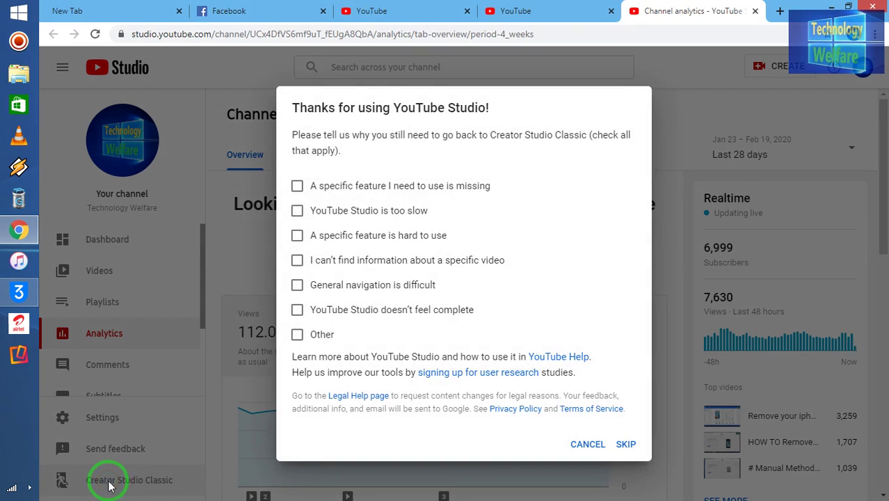
click(626, 444)
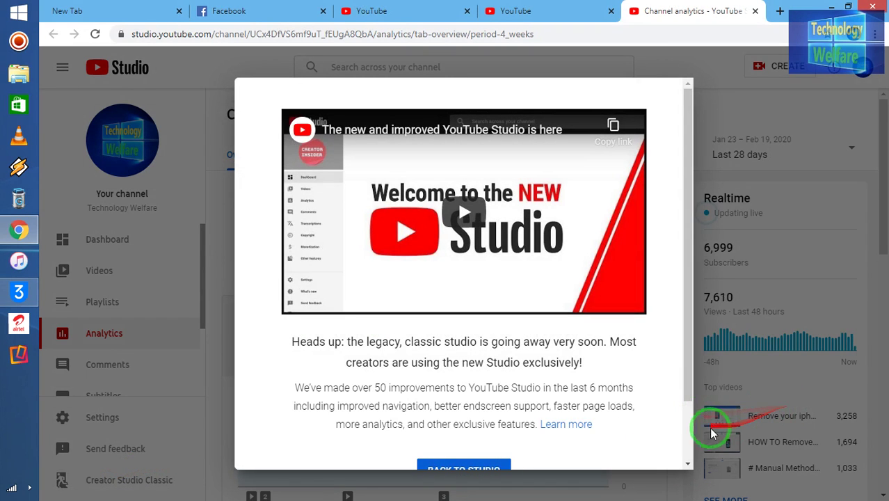
click(687, 441)
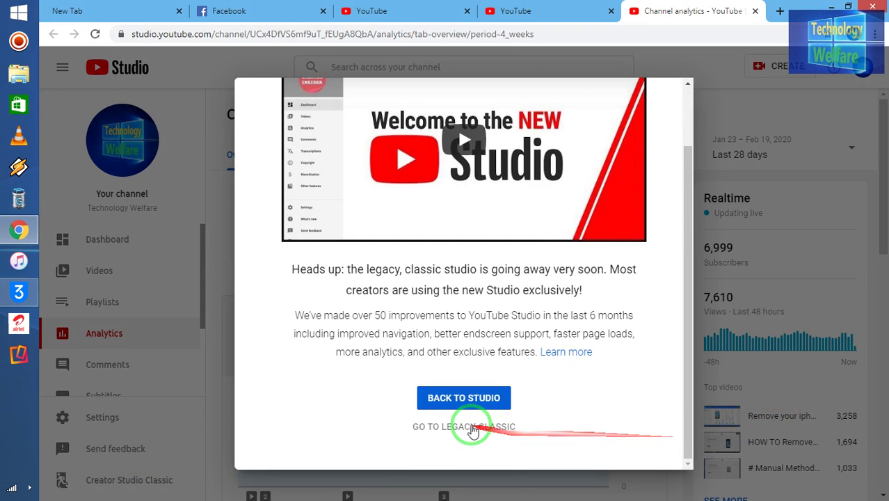
click(467, 428)
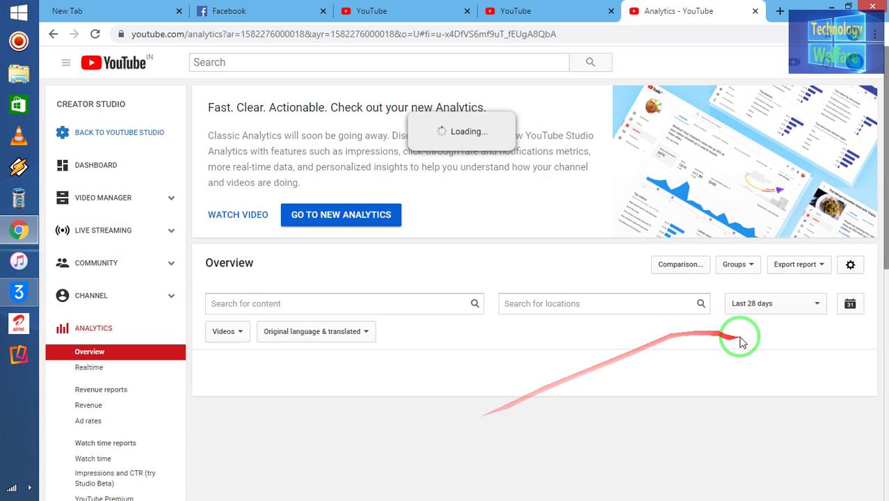
Step: Scroll the Analytics overview down to the Top geographies, Gender and Traffic sources panels
drag(885, 158, 885, 159)
drag(885, 216, 886, 491)
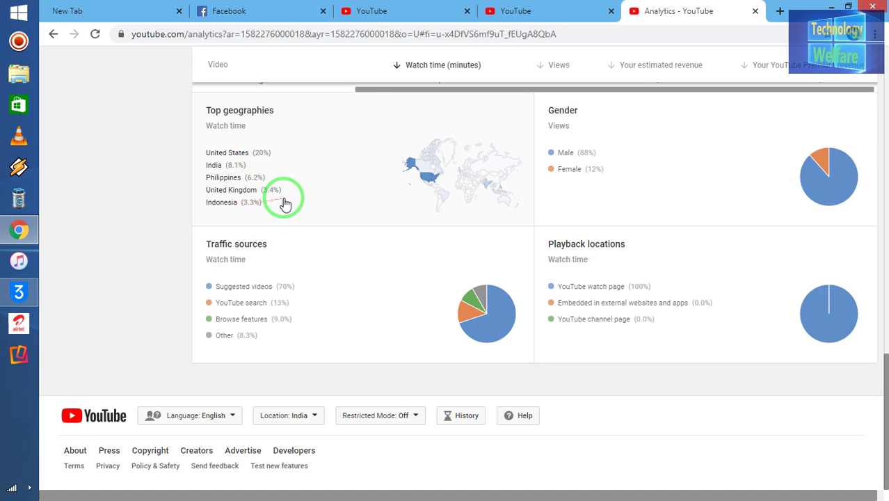
Step: Open the Geography watch-time report from the map and scroll through its country table
click(412, 170)
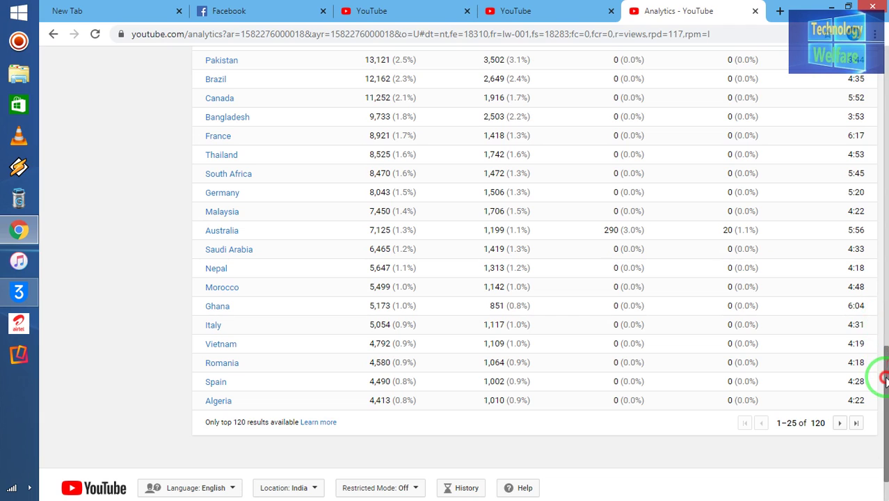
mouse_move(886, 358)
mouse_down()
mouse_move(879, 321)
mouse_move(880, 377)
mouse_move(885, 198)
mouse_move(884, 214)
mouse_up()
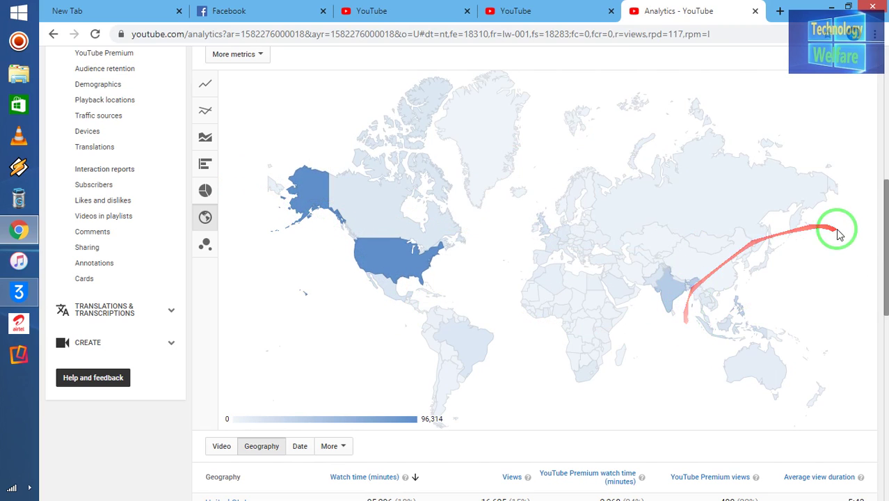
drag(881, 198, 885, 328)
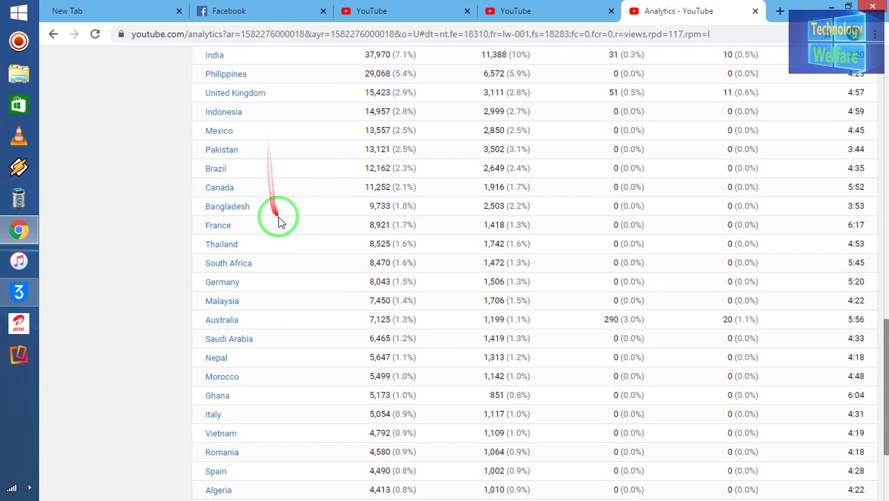
mouse_move(876, 363)
mouse_down()
mouse_move(875, 389)
mouse_move(871, 198)
mouse_move(875, 243)
mouse_move(883, 209)
mouse_move(885, 397)
mouse_move(881, 199)
mouse_move(883, 217)
mouse_up()
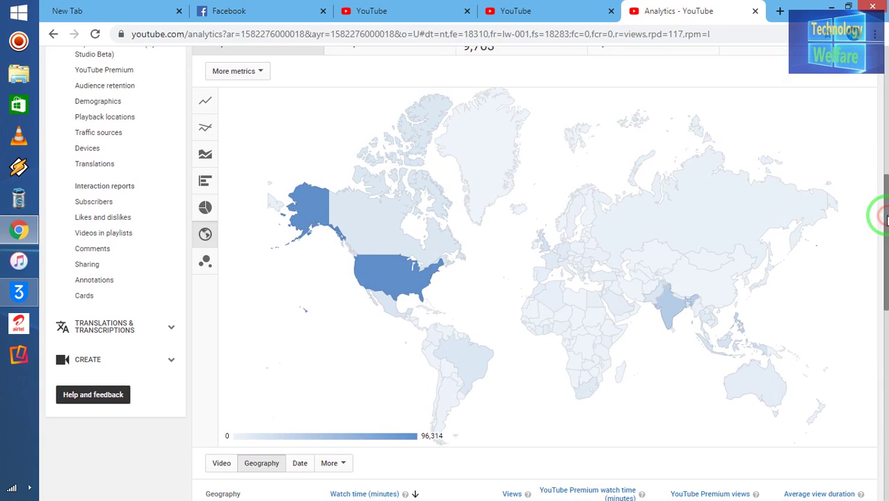